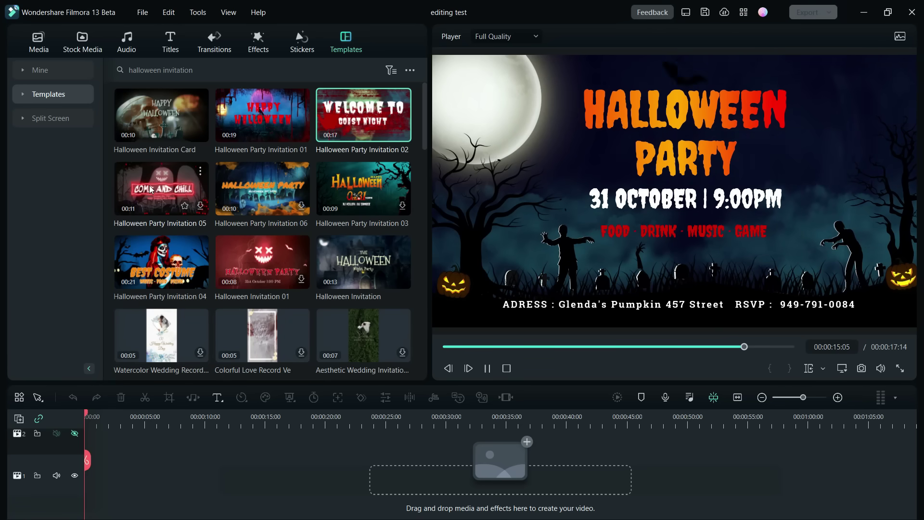
Step: Preview Halloween Party Invitation 05, 06 and 03 templates full-screen, one after another
{"action": "left_click", "coordinate": [151, 189]}
{"action": "left_click", "coordinate": [900, 368]}
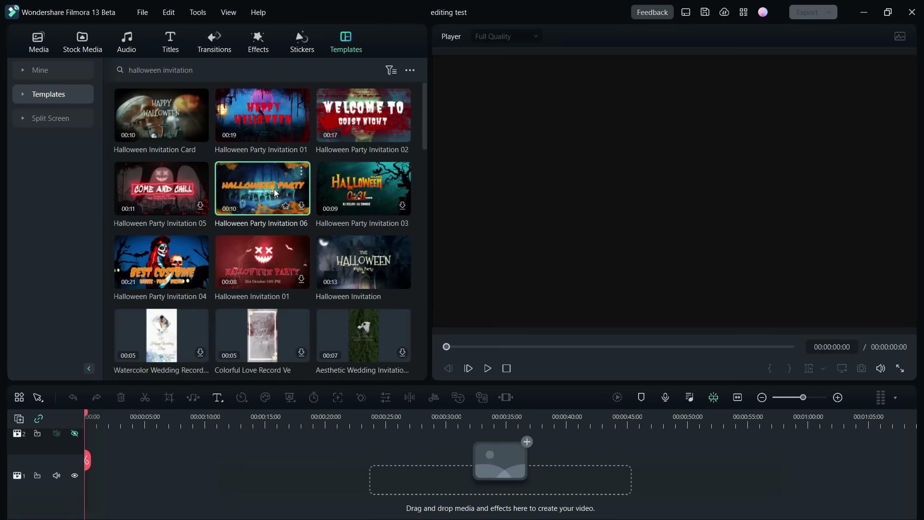
{"action": "left_click", "coordinate": [276, 194]}
{"action": "left_click", "coordinate": [901, 370]}
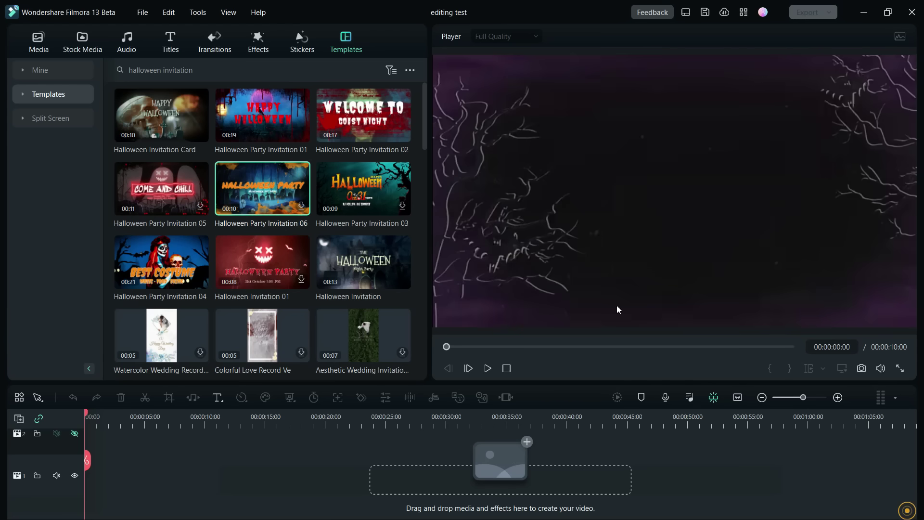
{"action": "left_click", "coordinate": [900, 369]}
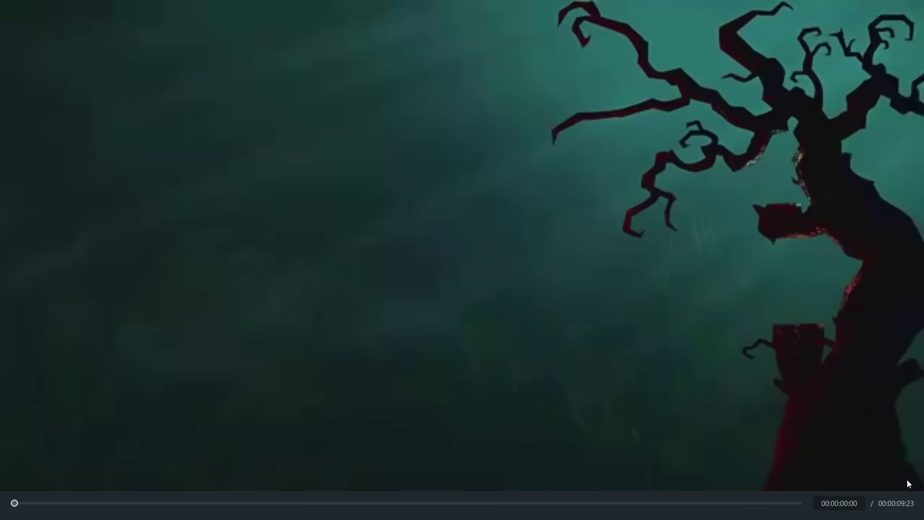
Step: Leave full screen and preview Halloween Party Invitation 04 full-screen
{"action": "left_click", "coordinate": [907, 506]}
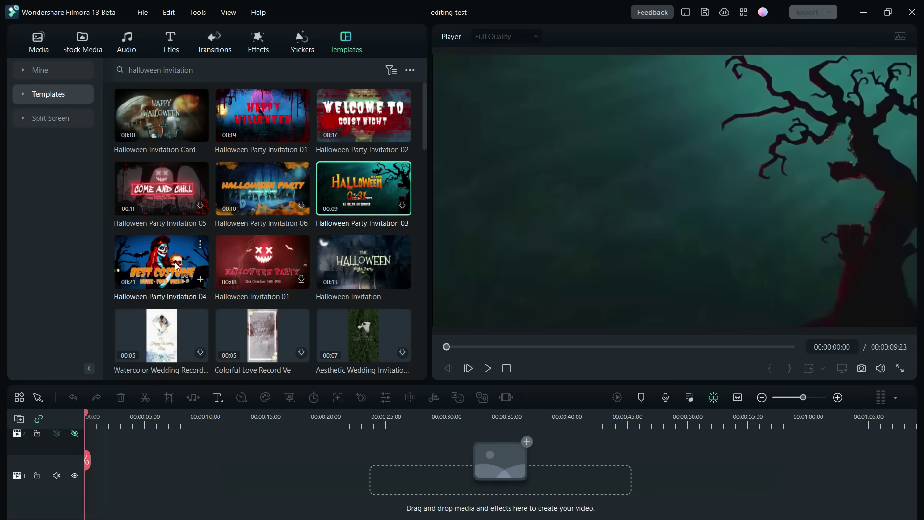
{"action": "left_click", "coordinate": [159, 262]}
{"action": "left_click", "coordinate": [901, 369]}
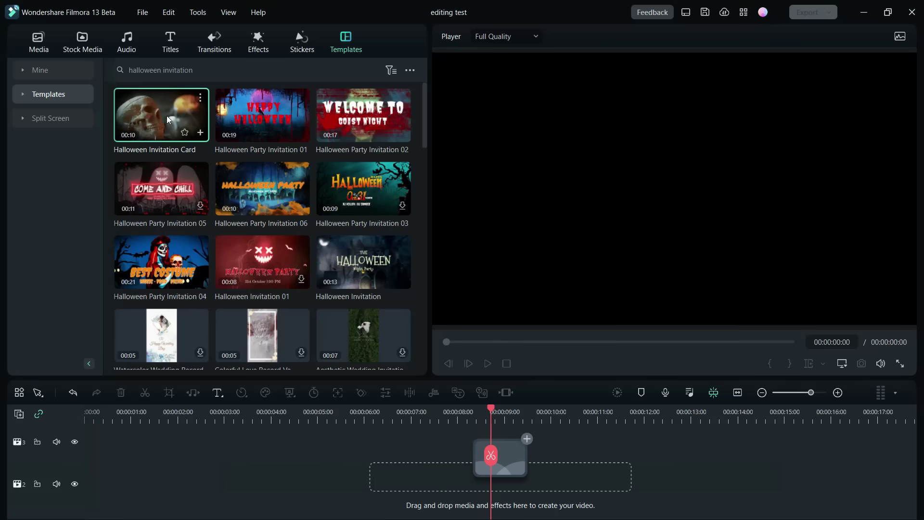
Step: Add the Halloween Invitation Card to the timeline, expand it into layers, and enlarge the timeline panel
{"action": "left_click_drag", "start_coordinate": [147, 408], "coordinate": [89, 501]}
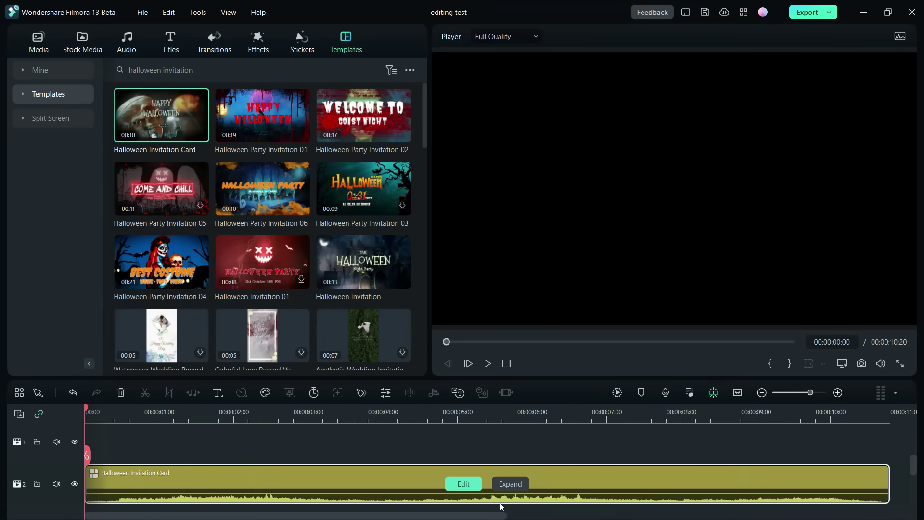
{"action": "left_click", "coordinate": [519, 487]}
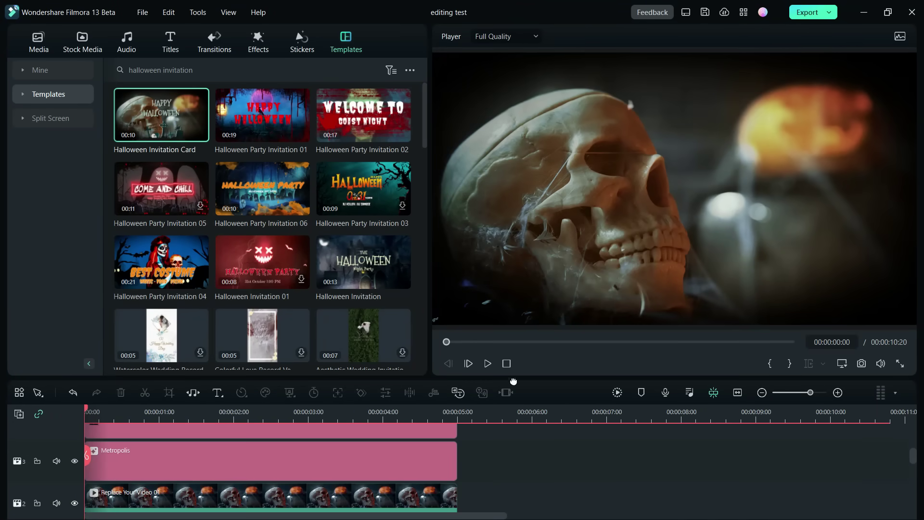
{"action": "left_click_drag", "start_coordinate": [516, 379], "coordinate": [515, 270]}
{"action": "scroll", "coordinate": [518, 394], "scroll_direction": "up", "scroll_amount": 3}
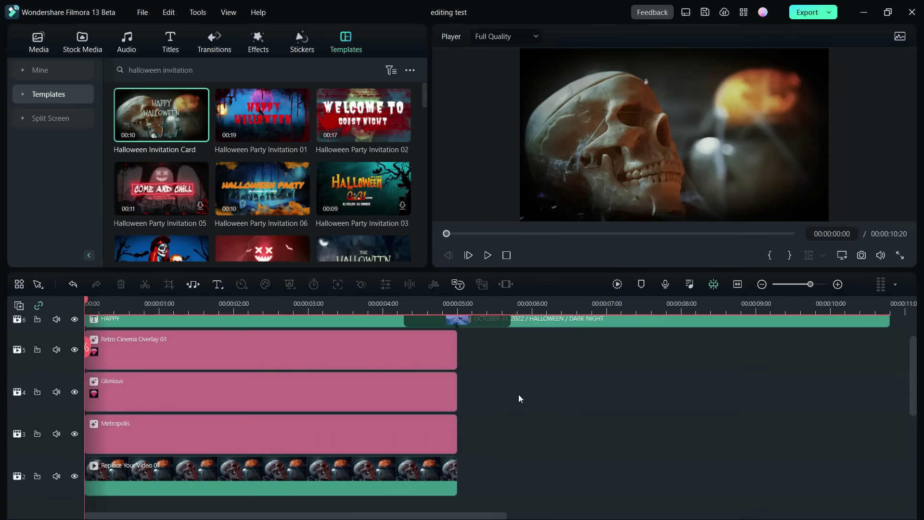
{"action": "scroll", "coordinate": [518, 394], "scroll_direction": "down", "scroll_amount": 5}
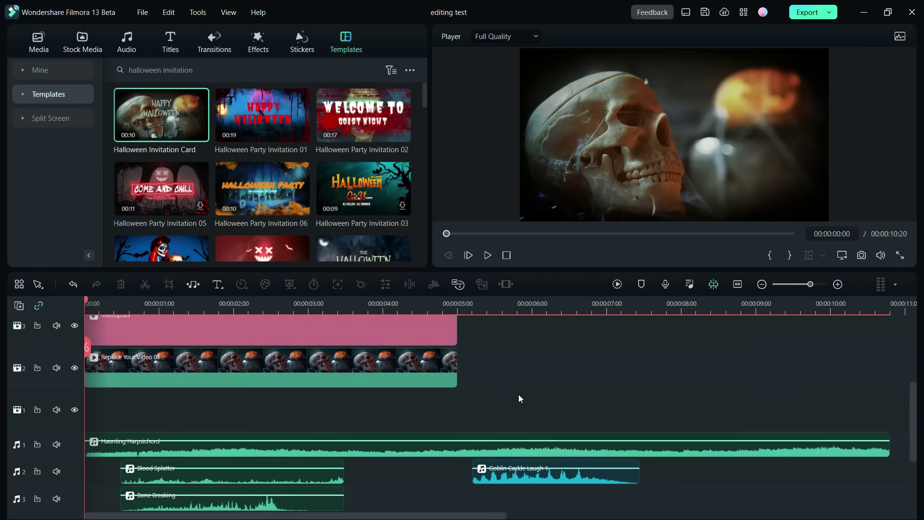
{"action": "scroll", "coordinate": [519, 394], "scroll_direction": "up", "scroll_amount": 5}
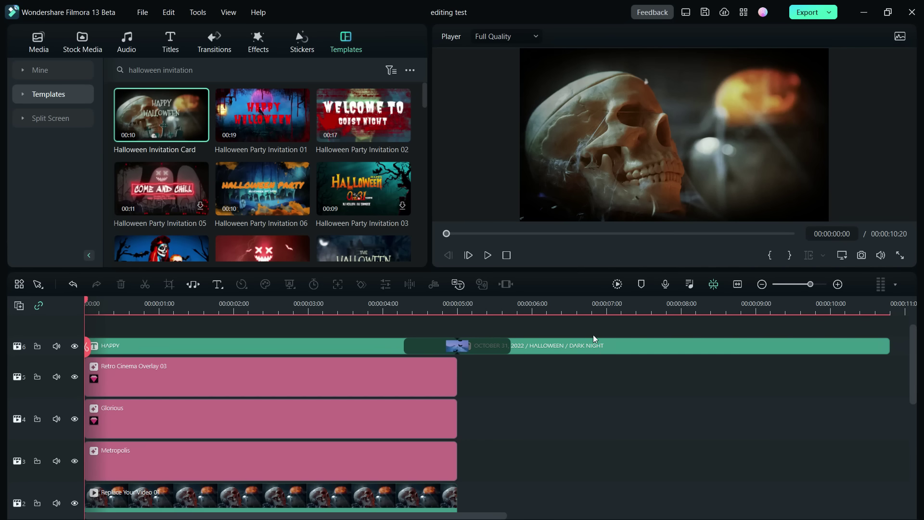
{"action": "scroll", "coordinate": [584, 304], "scroll_direction": "down", "scroll_amount": 3}
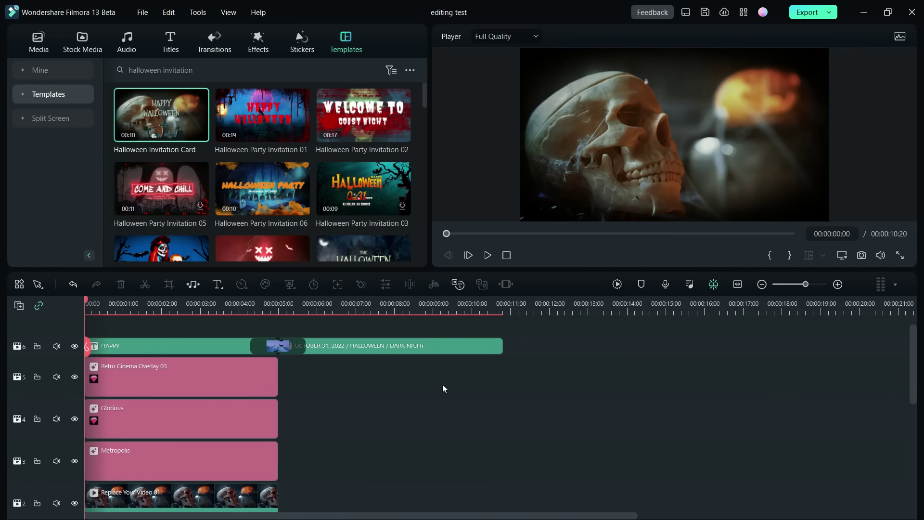
Step: At 9:12, edit the closing title's date to 'OCTOBER 31, 2023' and 'DARK NIGHT' to 'HORROR'
{"action": "left_click", "coordinate": [453, 305]}
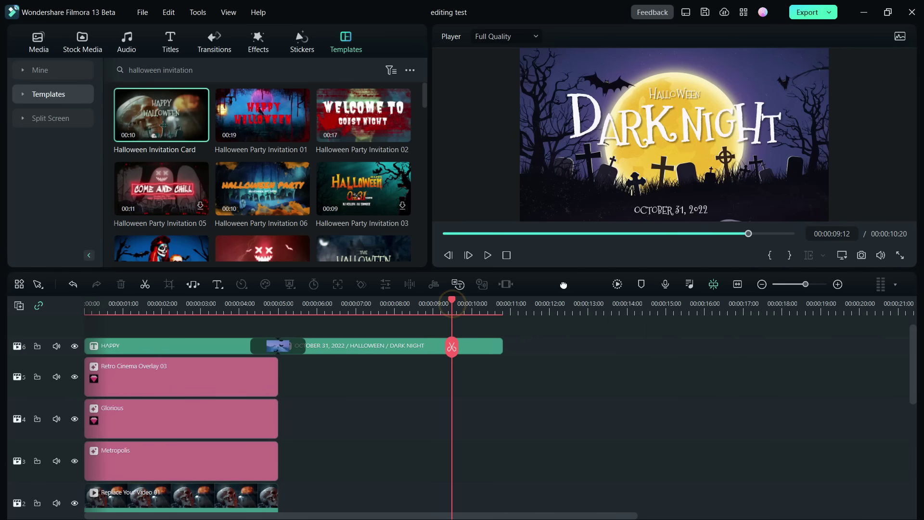
{"action": "double_click", "coordinate": [677, 210]}
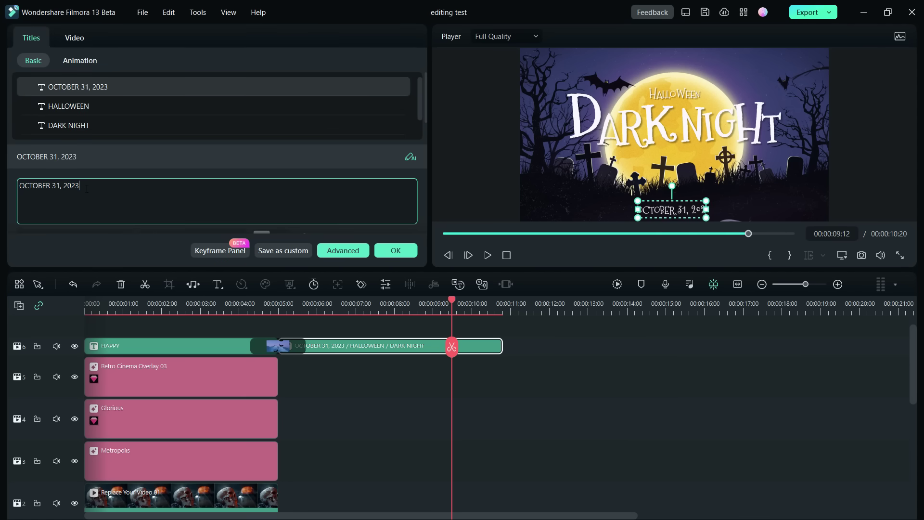
{"action": "left_click", "coordinate": [69, 126]}
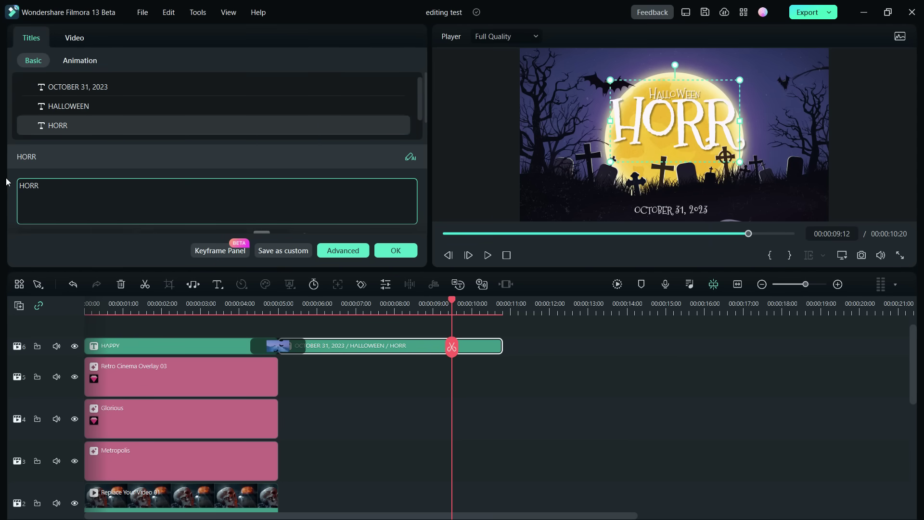
{"action": "left_click", "coordinate": [395, 251]}
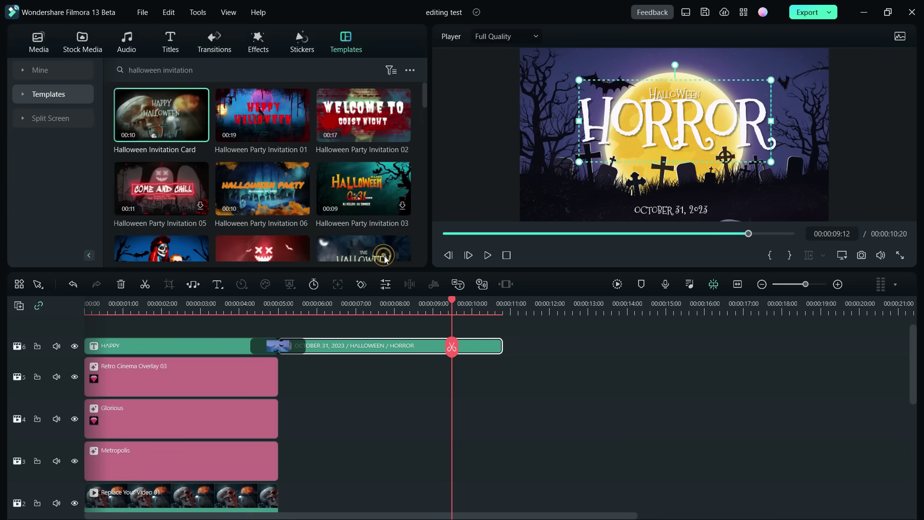
{"action": "scroll", "coordinate": [407, 420], "scroll_direction": "down", "scroll_amount": 5}
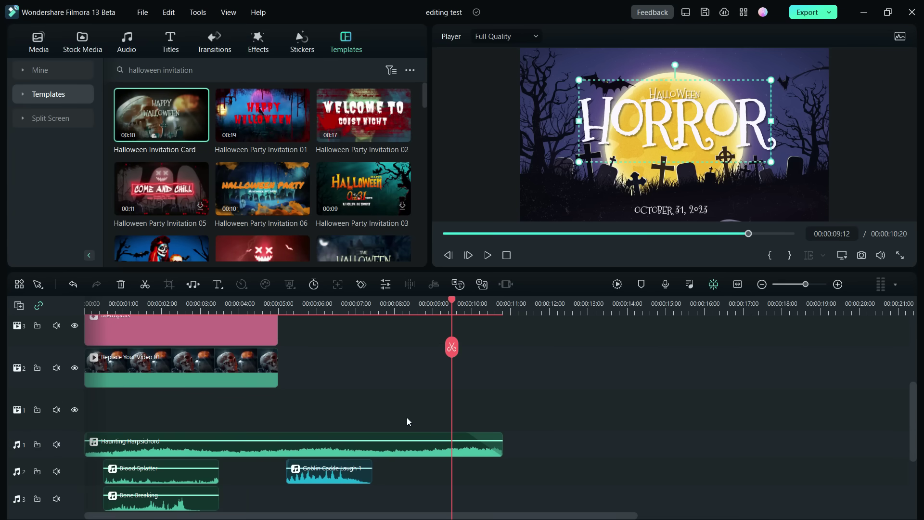
{"action": "left_click", "coordinate": [289, 308]}
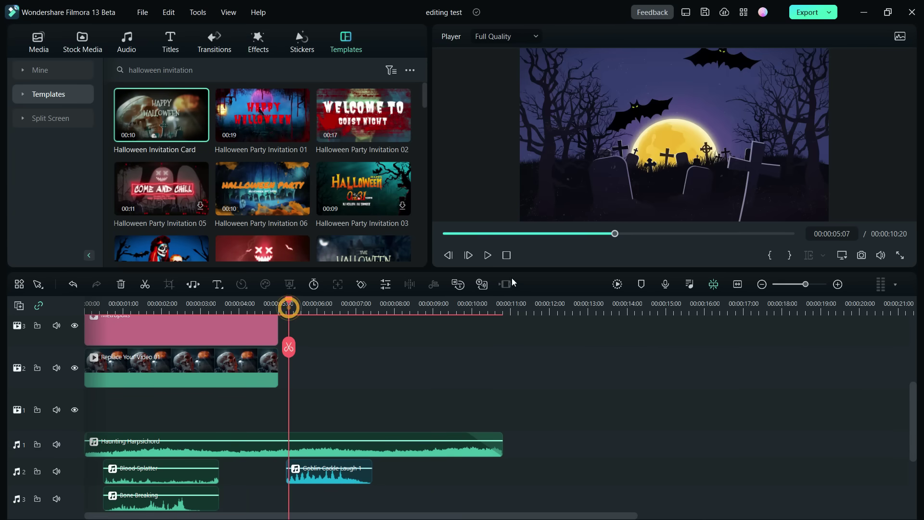
{"action": "left_click", "coordinate": [488, 256]}
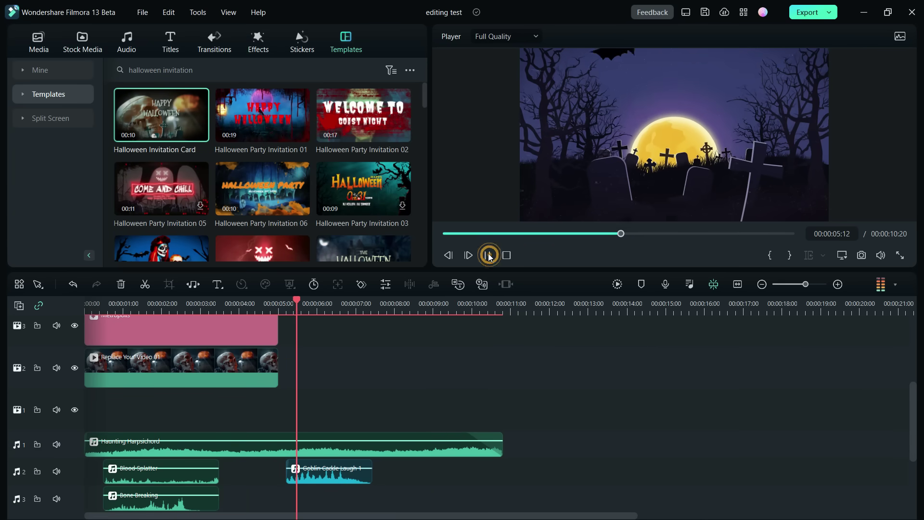
{"action": "left_click", "coordinate": [489, 256]}
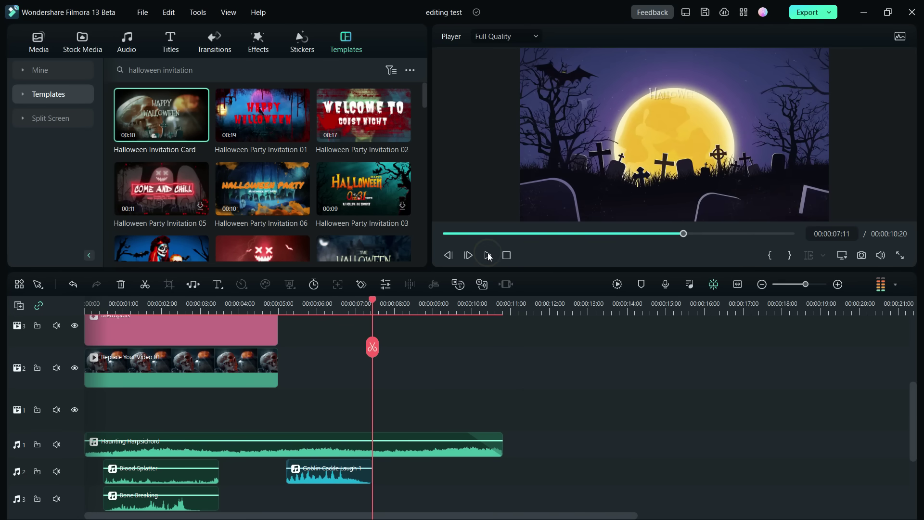
Step: In Audio > Halloween, audition Only here, Mikazuki and Halloween is Coming, ending on Suspense Orchestra
{"action": "left_click", "coordinate": [128, 44]}
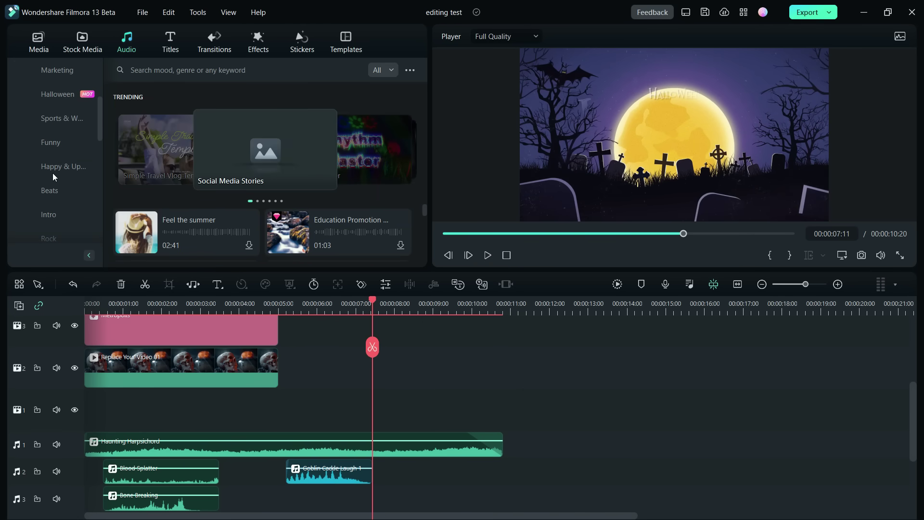
{"action": "left_click", "coordinate": [56, 94]}
{"action": "mouse_move", "coordinate": [138, 185]}
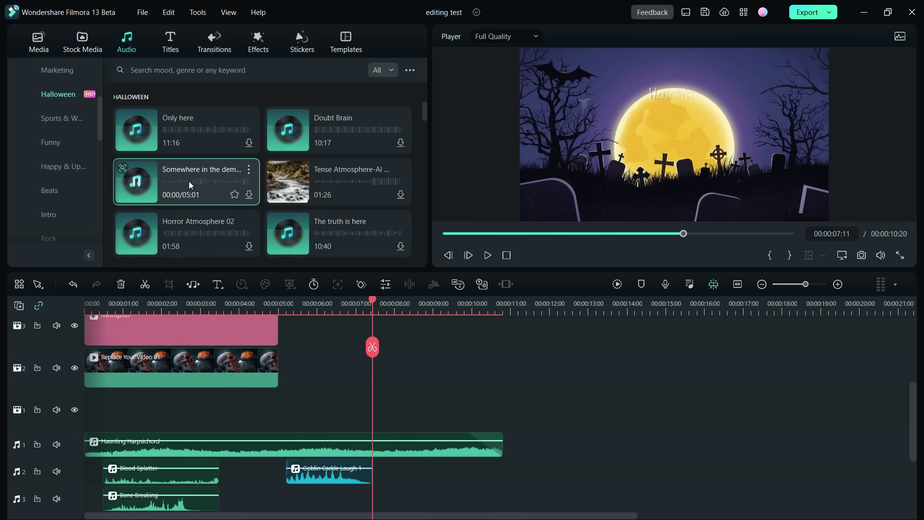
{"action": "left_click", "coordinate": [289, 183]}
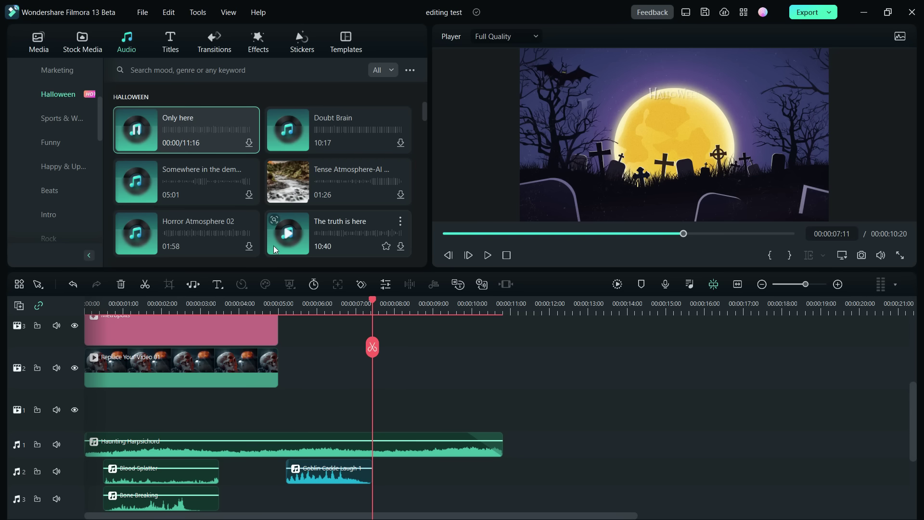
{"action": "scroll", "coordinate": [230, 235], "scroll_direction": "down", "scroll_amount": 5}
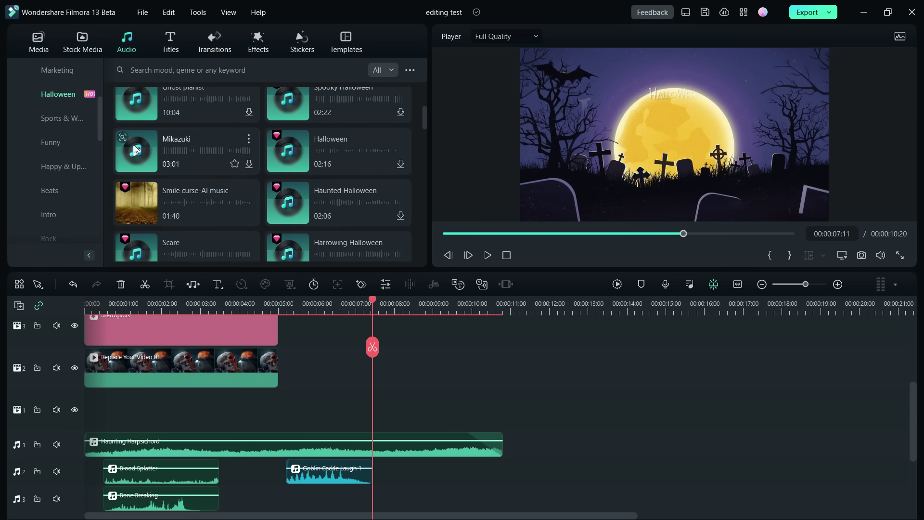
{"action": "left_click", "coordinate": [136, 151]}
{"action": "scroll", "coordinate": [290, 222], "scroll_direction": "down", "scroll_amount": 5}
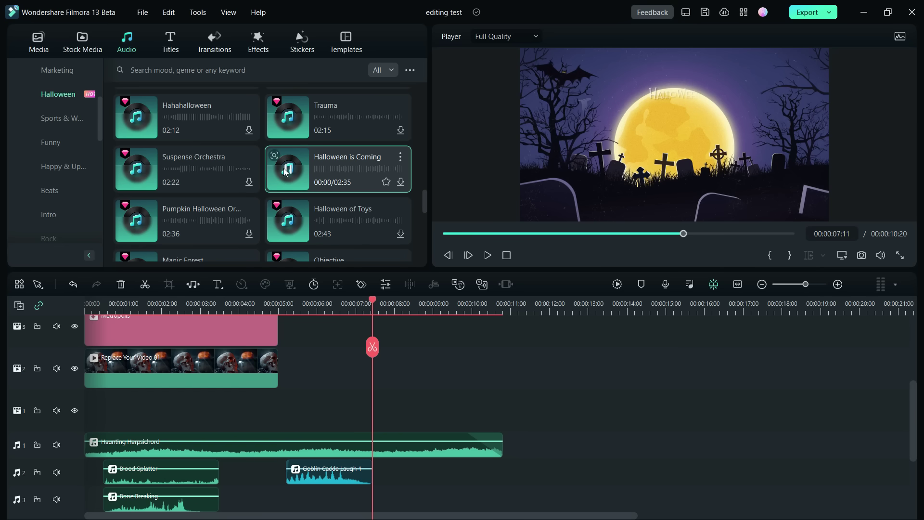
{"action": "left_click", "coordinate": [285, 172]}
{"action": "left_click", "coordinate": [137, 173]}
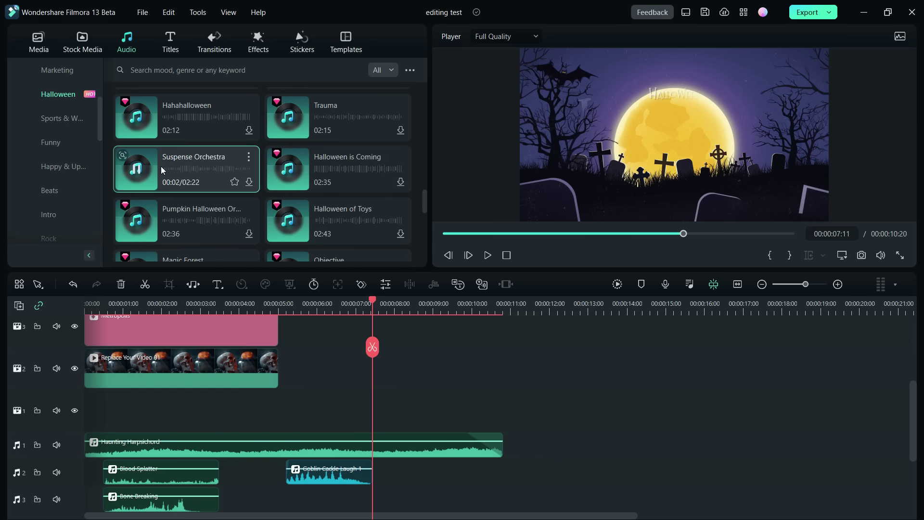
Step: Put Suspense Orchestra on audio track 2 at ~7 s, trim Haunting Harpsichord to 00:00:07:11, and review playback
{"action": "left_click_drag", "start_coordinate": [160, 166], "coordinate": [443, 473]}
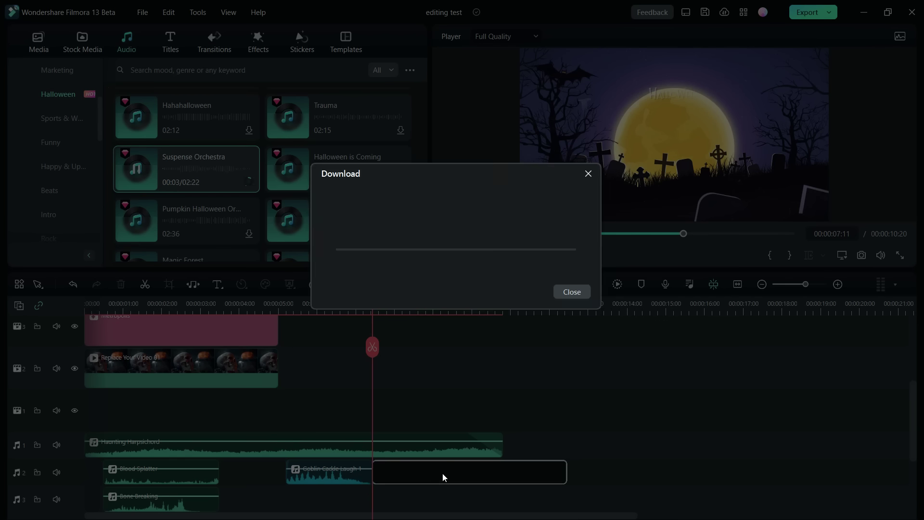
{"action": "left_click_drag", "start_coordinate": [503, 446], "coordinate": [375, 445]}
{"action": "left_click", "coordinate": [320, 304]}
{"action": "left_click", "coordinate": [487, 256]}
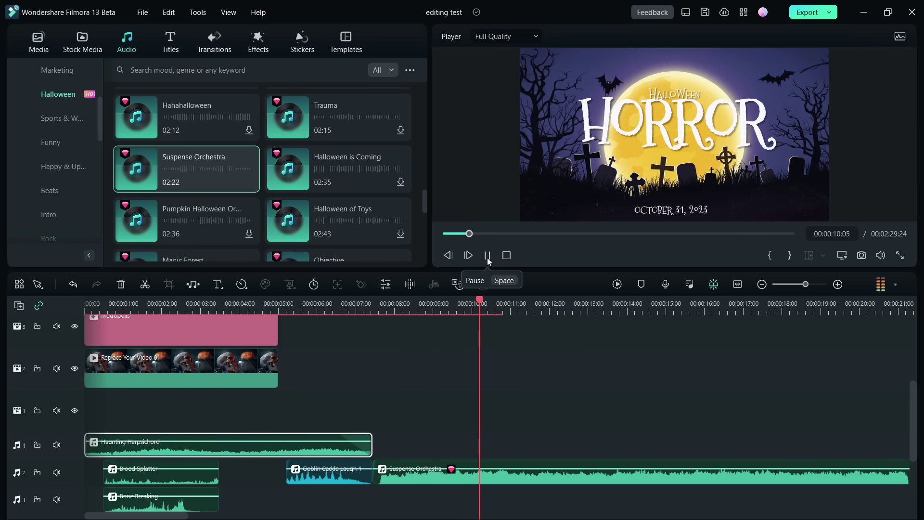
{"action": "left_click", "coordinate": [488, 255]}
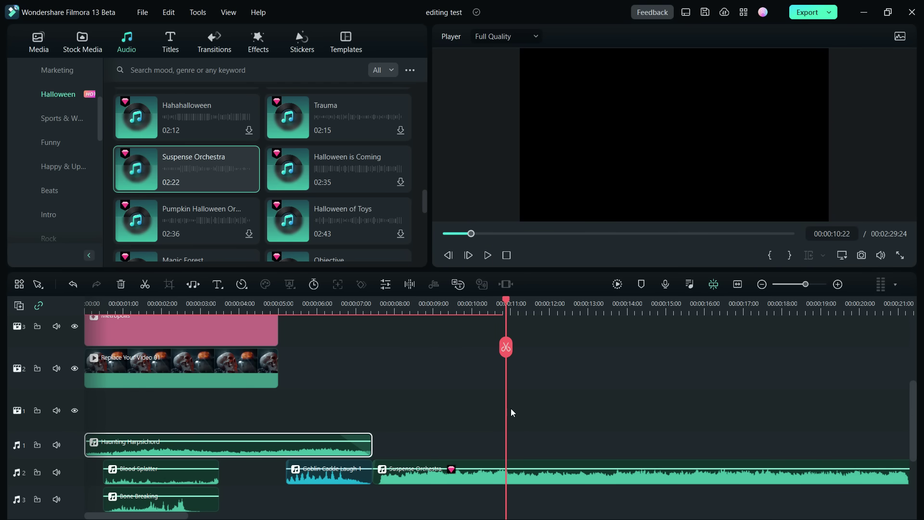
{"action": "scroll", "coordinate": [511, 413], "scroll_direction": "down", "scroll_amount": 1}
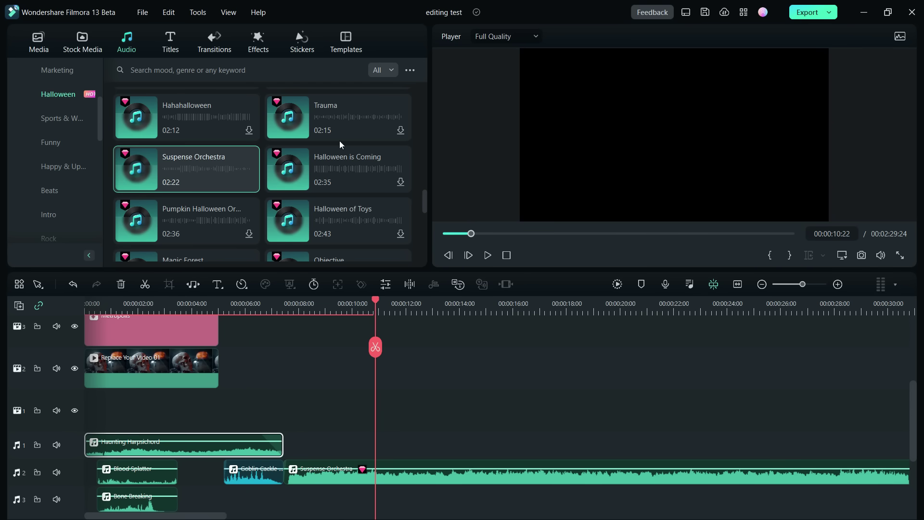
Step: Add the Halloween Party Element 05 skull sticker from Stickers > Halloween to the timeline
{"action": "left_click", "coordinate": [300, 46]}
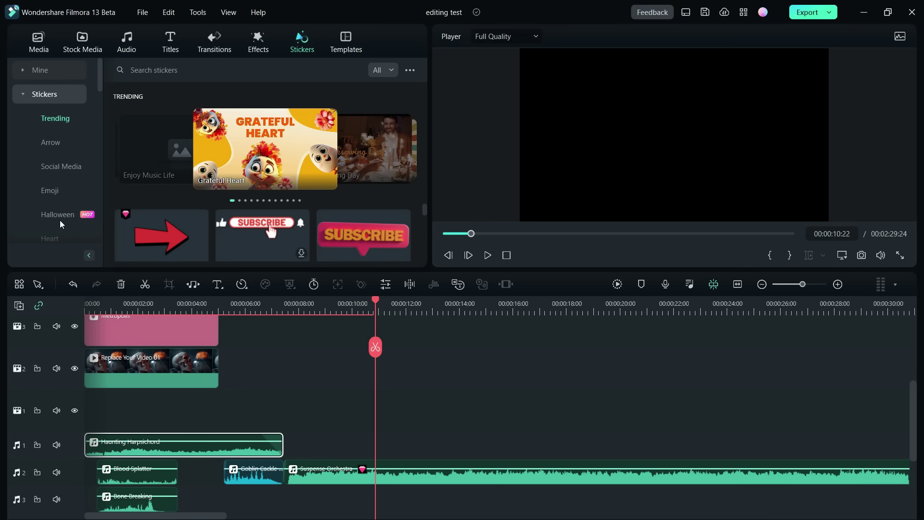
{"action": "scroll", "coordinate": [59, 220], "scroll_direction": "down", "scroll_amount": 2}
{"action": "left_click", "coordinate": [57, 142]}
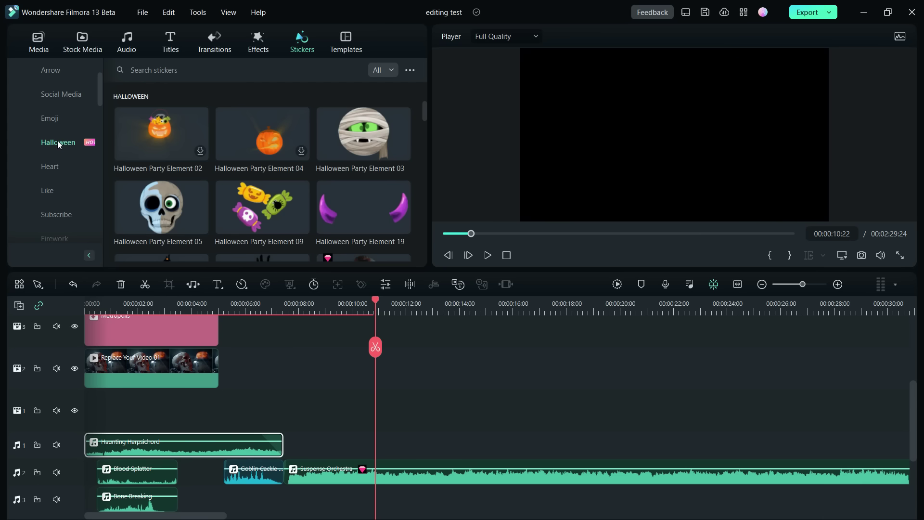
{"action": "mouse_move", "coordinate": [132, 219]}
{"action": "left_click", "coordinate": [175, 210]}
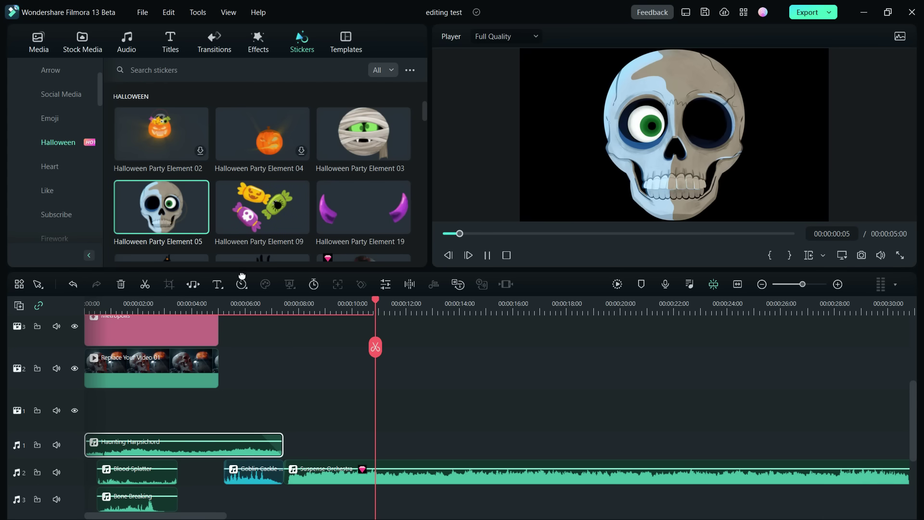
{"action": "left_click_drag", "start_coordinate": [267, 296], "coordinate": [297, 368]}
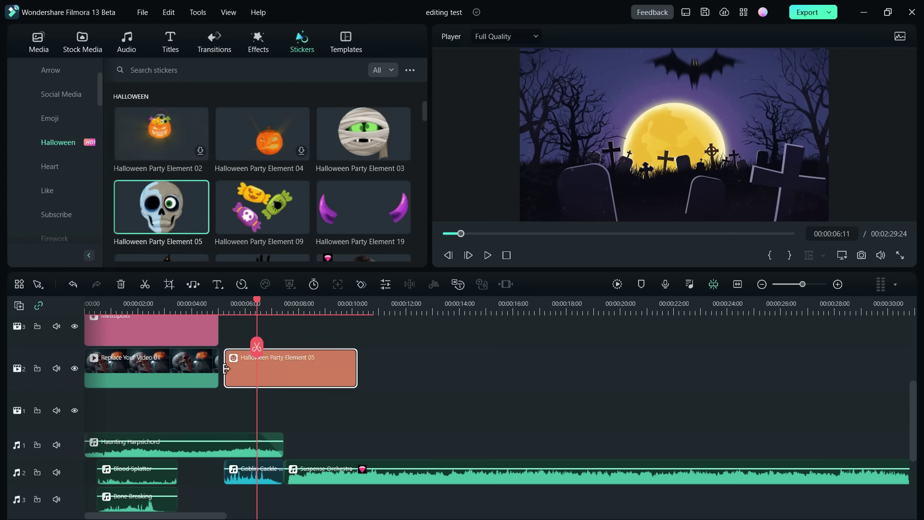
Step: Move the skull sticker to a new top track, place it lower-left in the frame, and play back
{"action": "scroll", "coordinate": [297, 502], "scroll_direction": "up", "scroll_amount": 5}
{"action": "left_click_drag", "start_coordinate": [297, 502], "coordinate": [292, 366]}
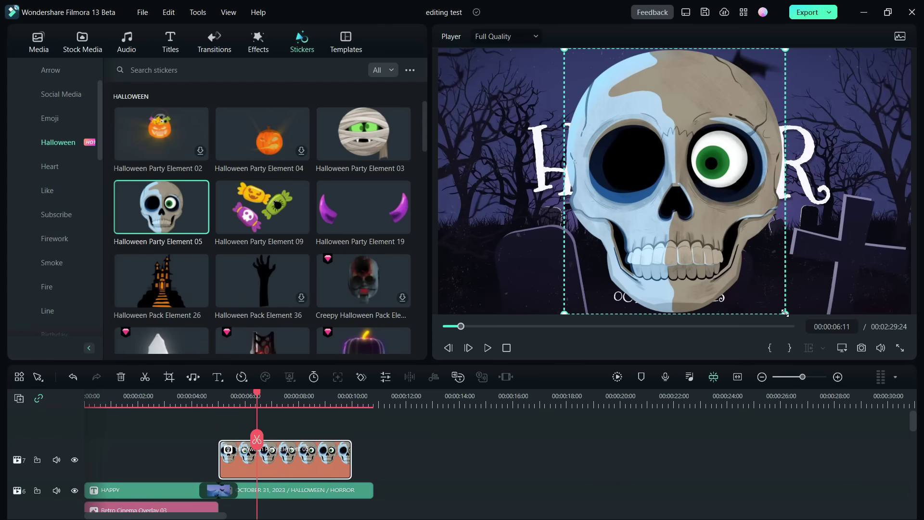
{"action": "left_click_drag", "start_coordinate": [606, 92], "coordinate": [486, 260]}
{"action": "left_click", "coordinate": [488, 348]}
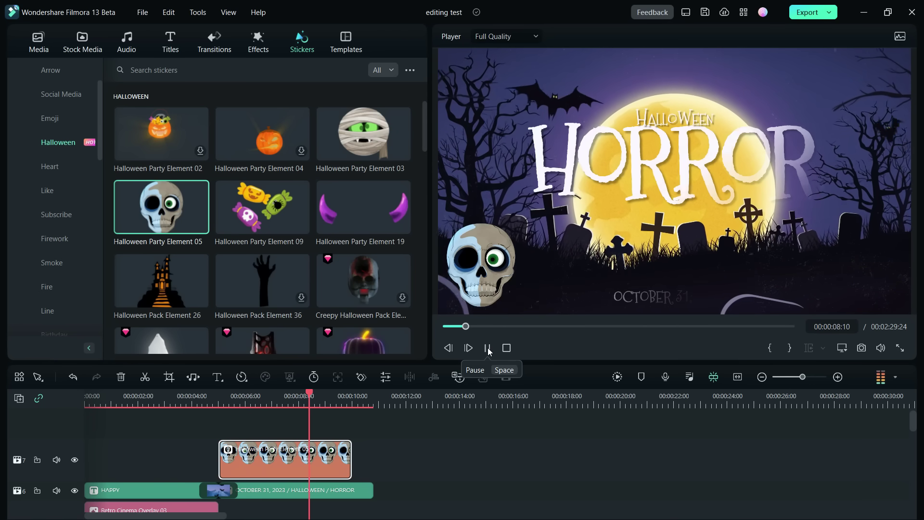
{"action": "left_click", "coordinate": [487, 348]}
{"action": "left_click", "coordinate": [210, 402]}
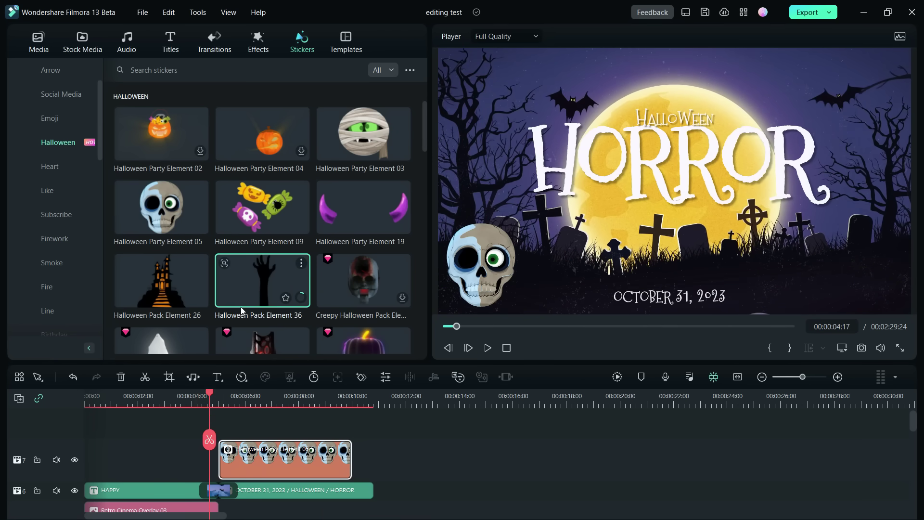
{"action": "left_click", "coordinate": [254, 281]}
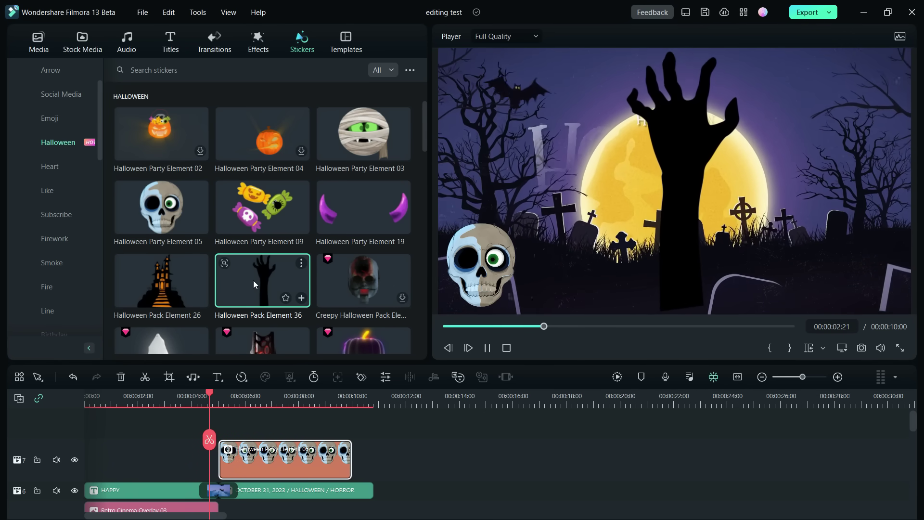
{"action": "left_click", "coordinate": [169, 281]}
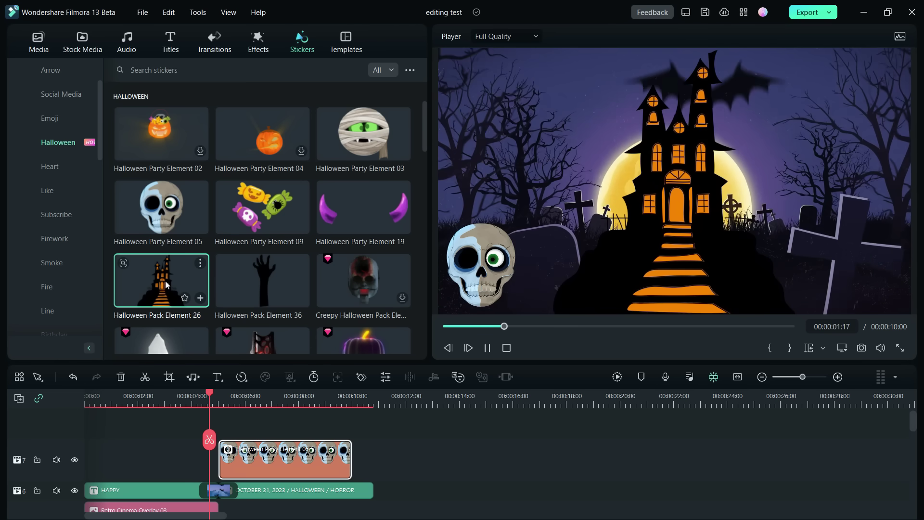
{"action": "scroll", "coordinate": [359, 285], "scroll_direction": "down", "scroll_amount": 4}
{"action": "scroll", "coordinate": [359, 285], "scroll_direction": "down", "scroll_amount": 4}
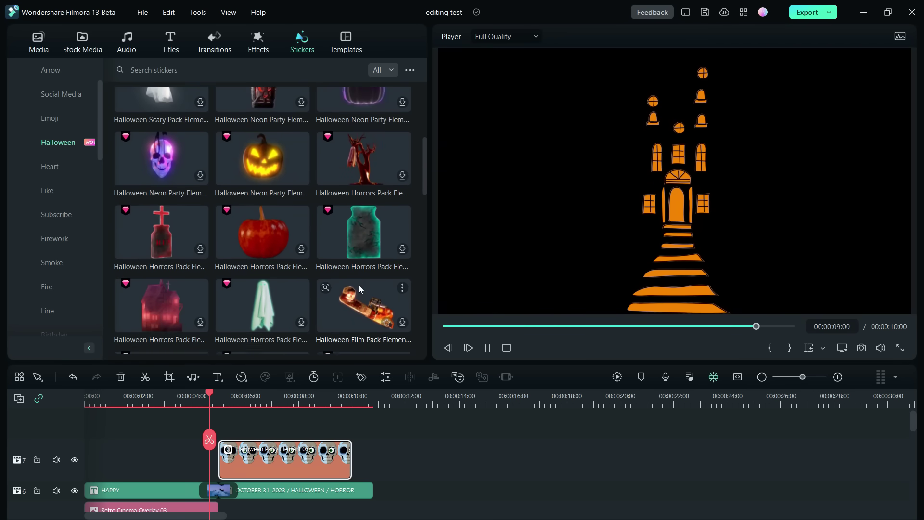
{"action": "scroll", "coordinate": [359, 285], "scroll_direction": "down", "scroll_amount": 4}
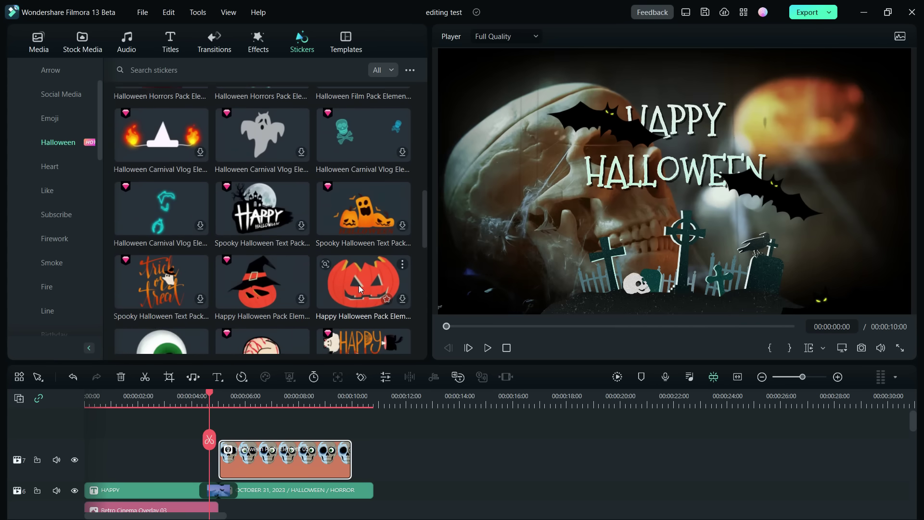
{"action": "scroll", "coordinate": [359, 285], "scroll_direction": "down", "scroll_amount": 4}
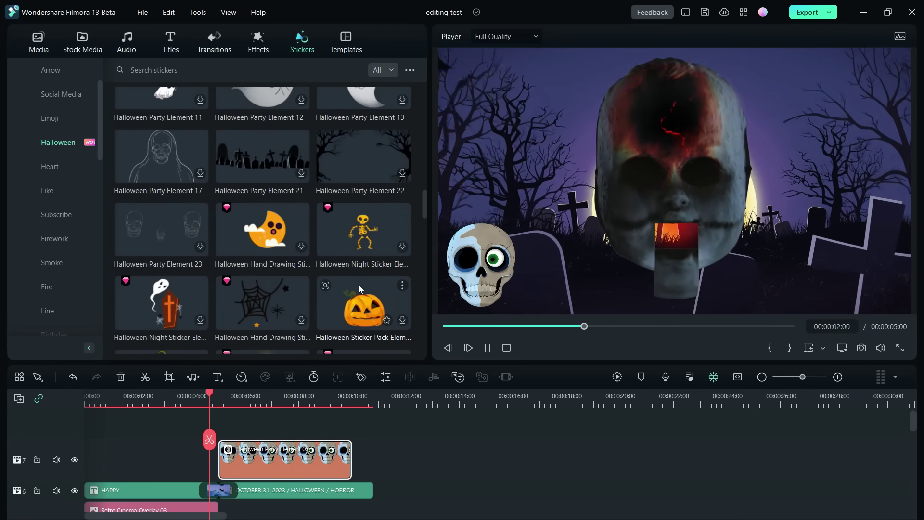
{"action": "scroll", "coordinate": [360, 285], "scroll_direction": "down", "scroll_amount": 2}
{"action": "scroll", "coordinate": [359, 285], "scroll_direction": "down", "scroll_amount": 5}
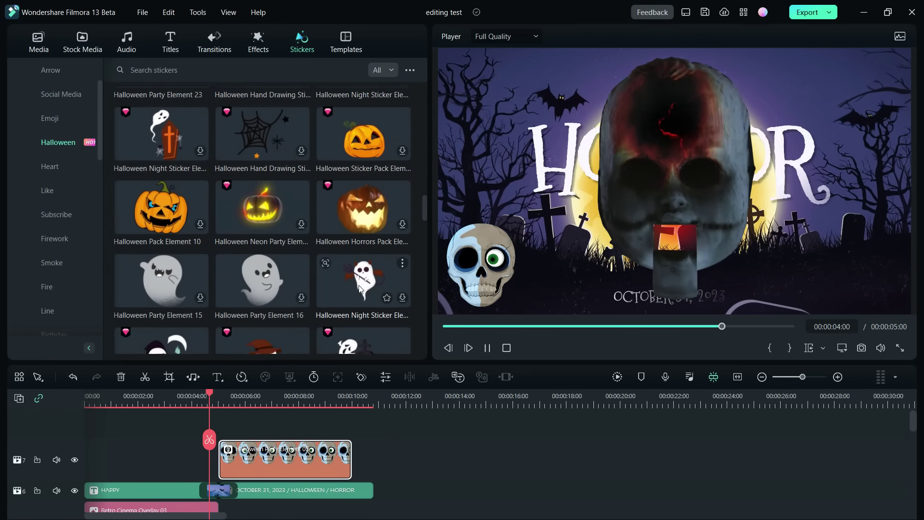
{"action": "scroll", "coordinate": [359, 287], "scroll_direction": "down", "scroll_amount": 1}
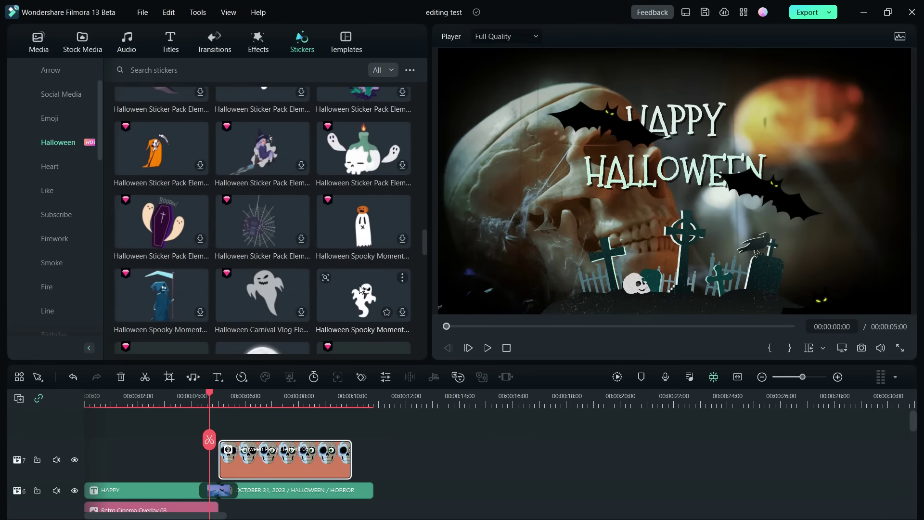